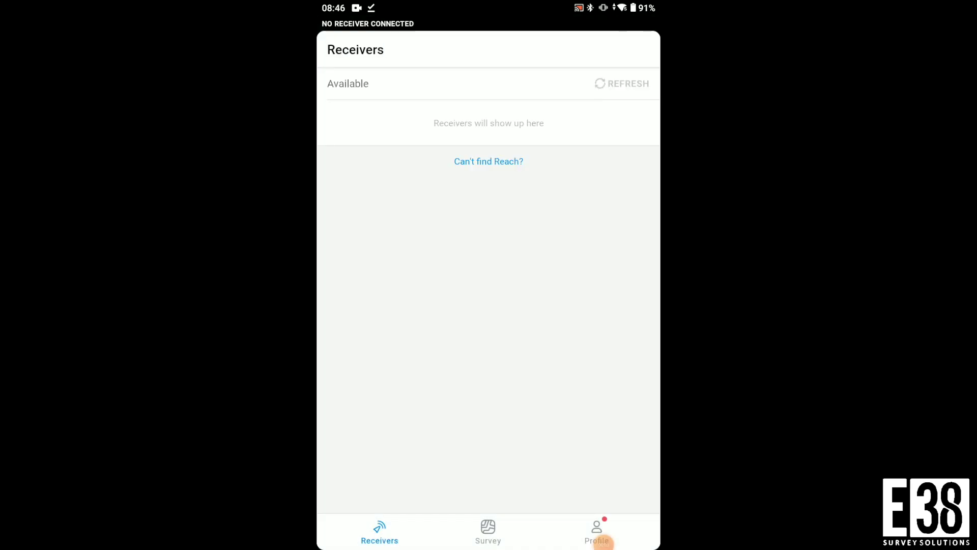
left_click(428, 124)
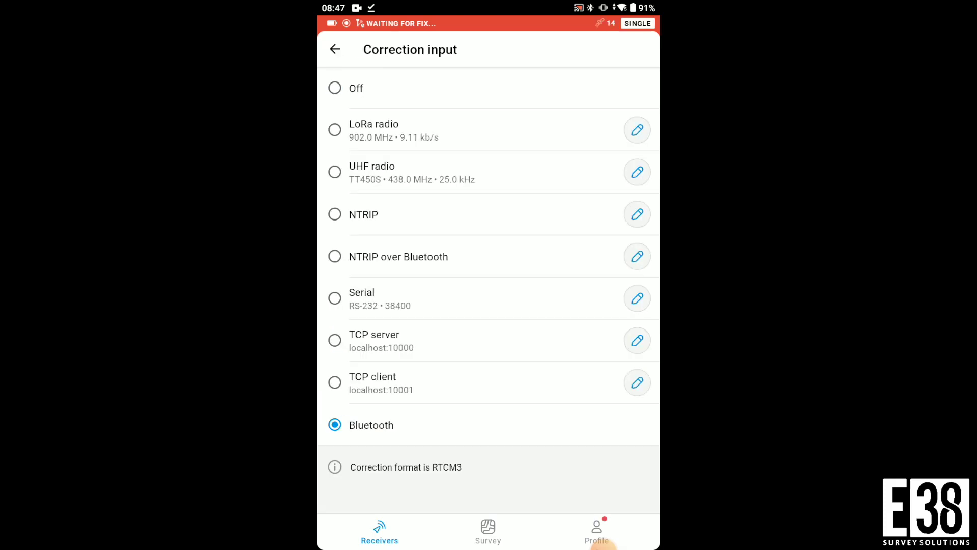
left_click(489, 379)
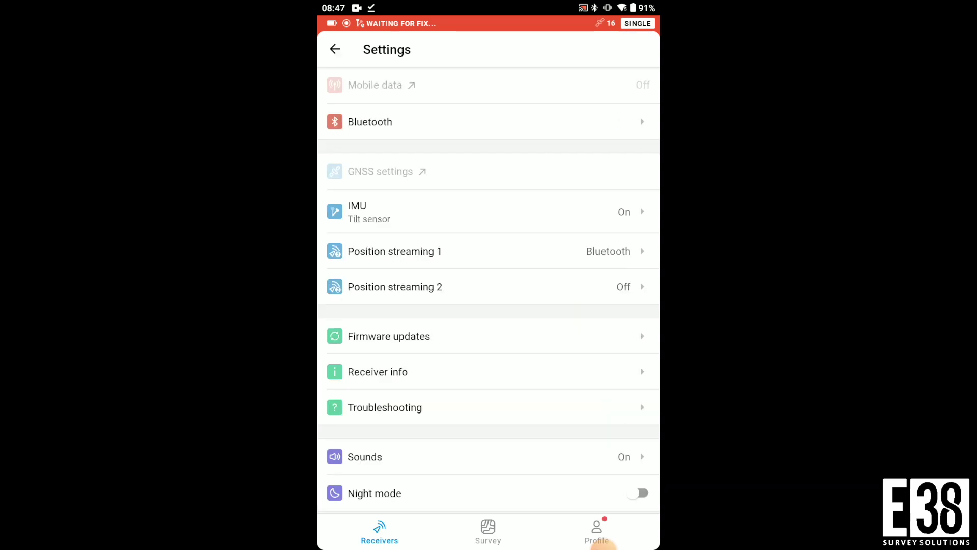
left_click(489, 121)
left_click(489, 85)
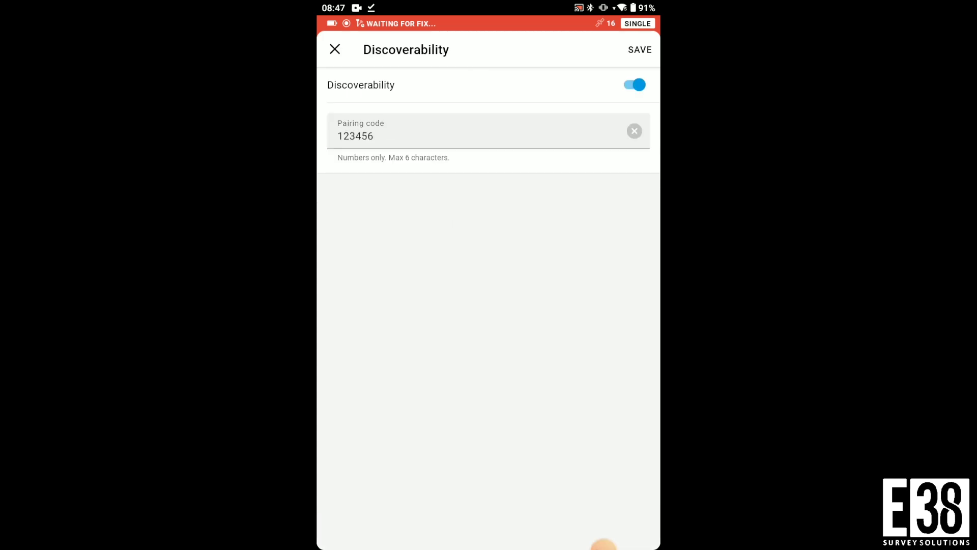
left_click(640, 49)
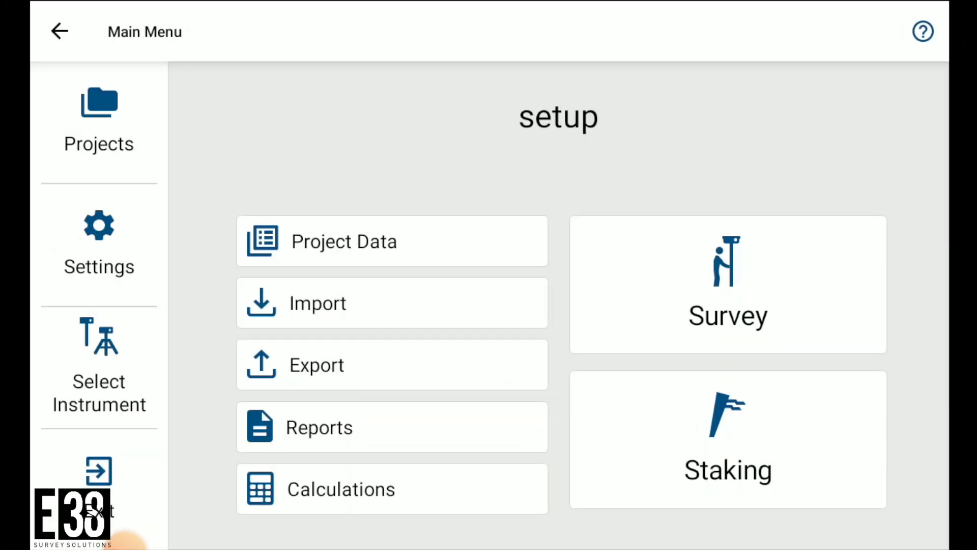
Start a new instrument profile with Emlid as the receiver make
left_click(100, 367)
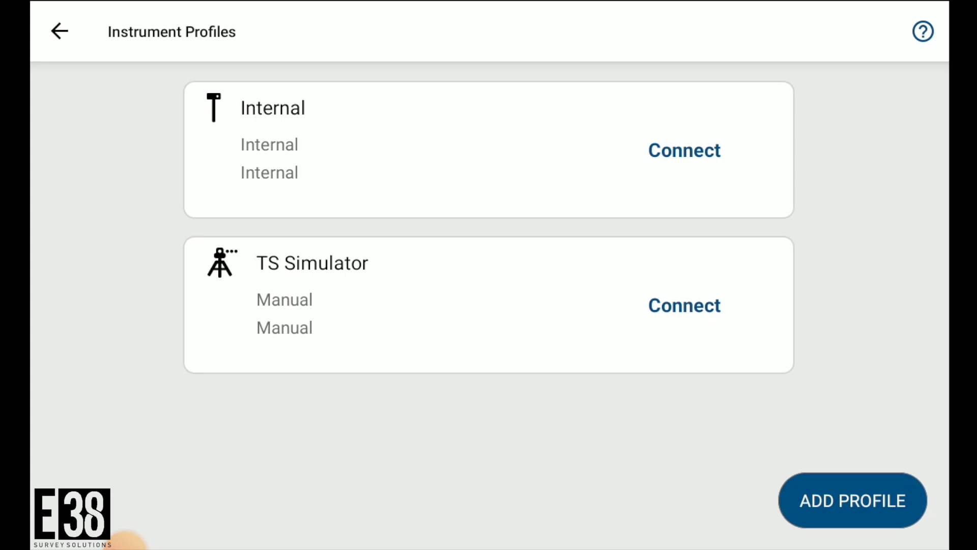
left_click(852, 500)
left_click(220, 262)
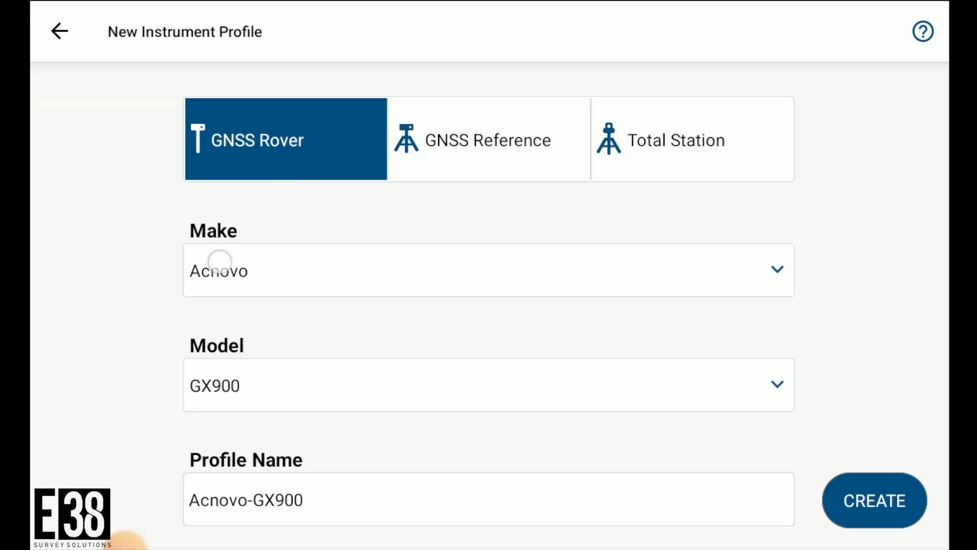
scroll(549, 390, "down", 5)
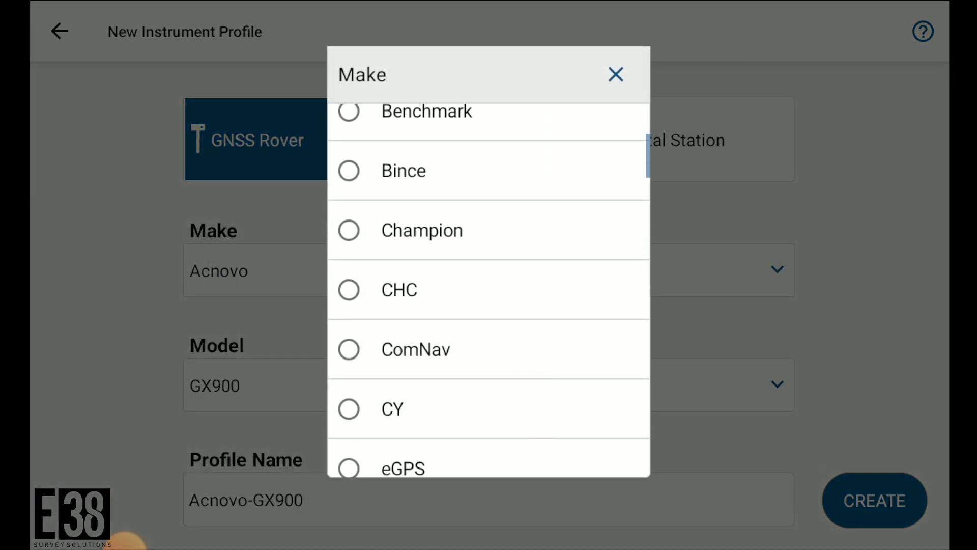
left_click(408, 206)
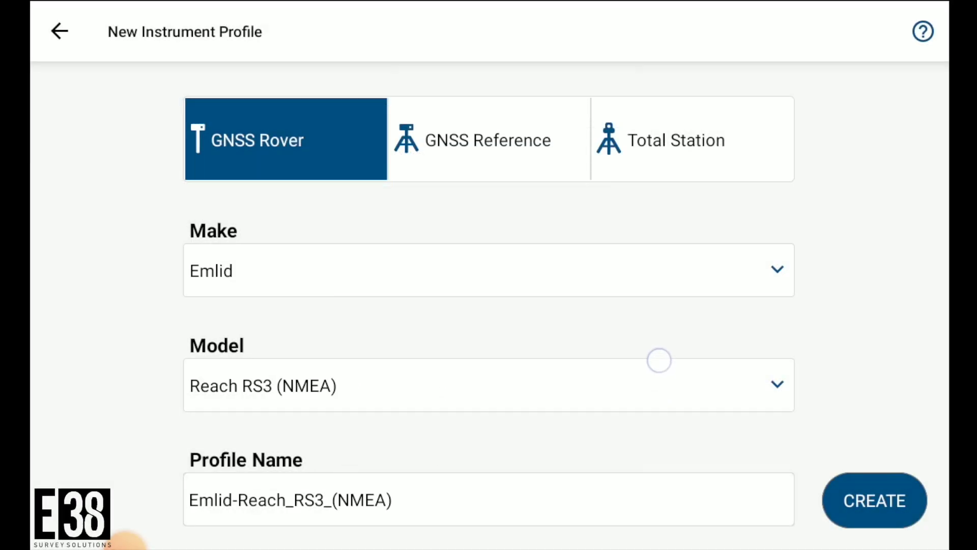
Trim the profile name to Emlid-Reach_RS3 and create the rover profile
left_click(597, 497)
left_click(919, 409)
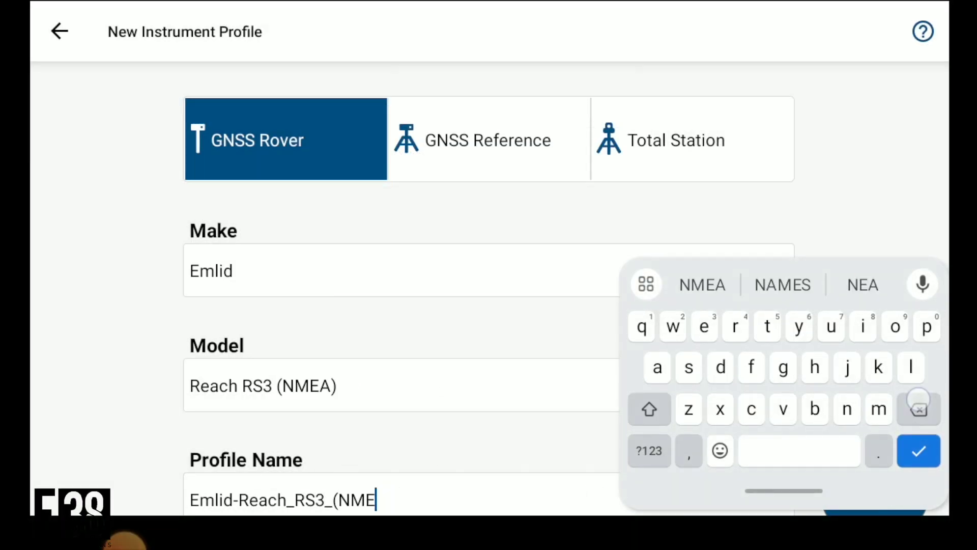
key("BackSpace")
key("BackSpace")
key("BackSpace")
left_click(918, 451)
left_click(874, 500)
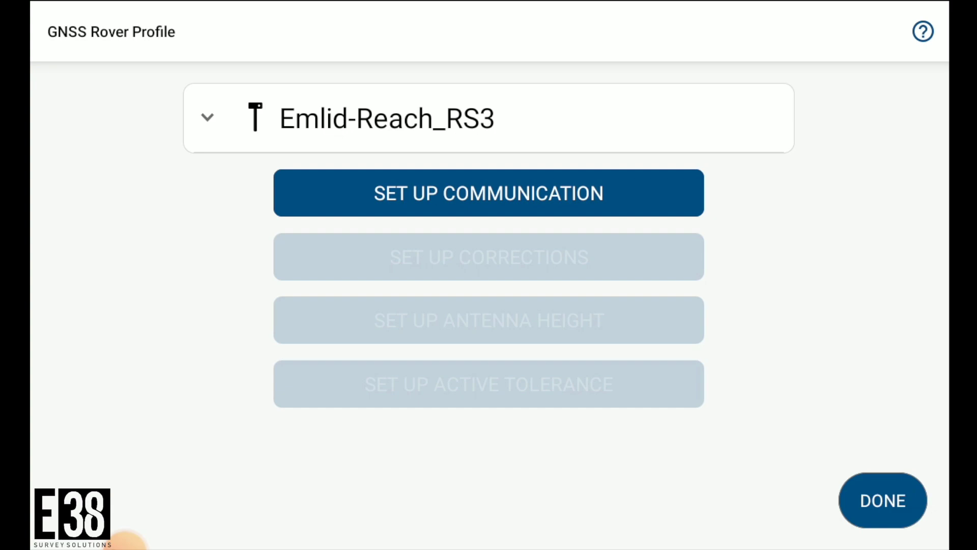
Find the Reach in a Bluetooth device search and connect the Emlid-Reach_RS3 profile to it
left_click(582, 194)
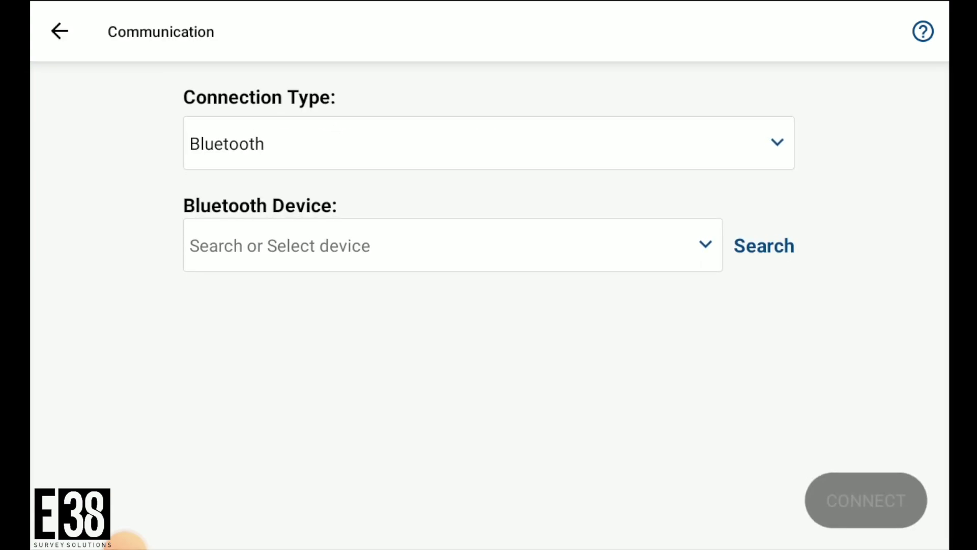
left_click(764, 245)
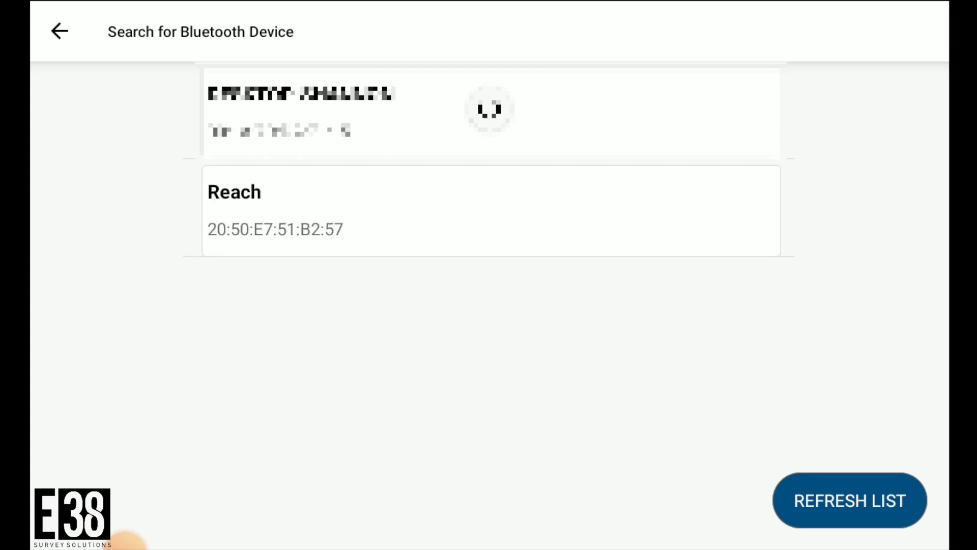
left_click(489, 210)
left_click(865, 500)
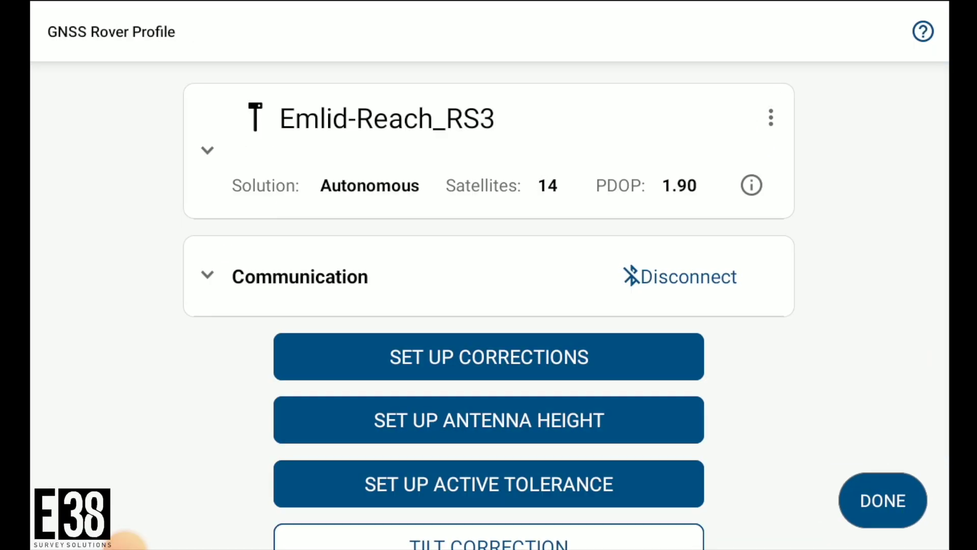
Set corrections to RTK via Internet over the data collector's internet connection and set up the correction source
left_click(596, 344)
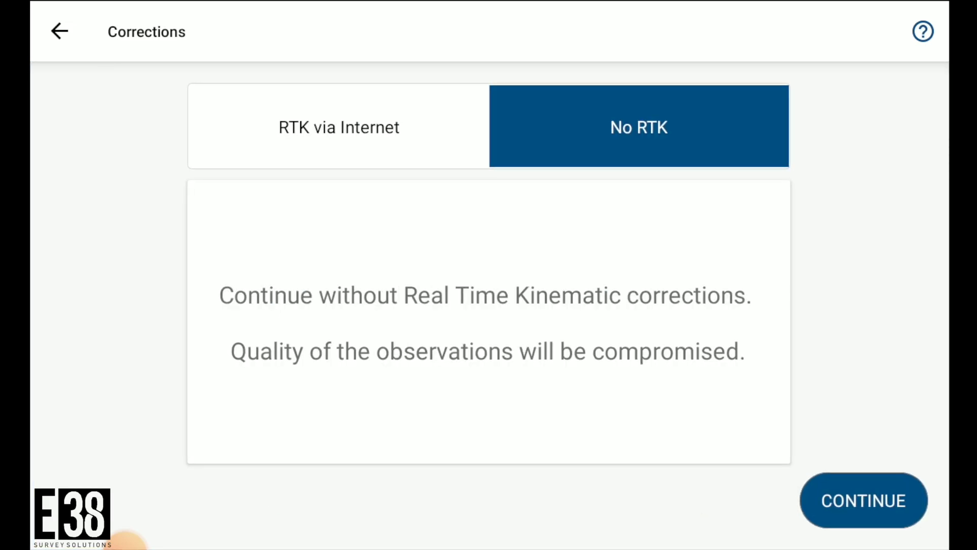
left_click(339, 127)
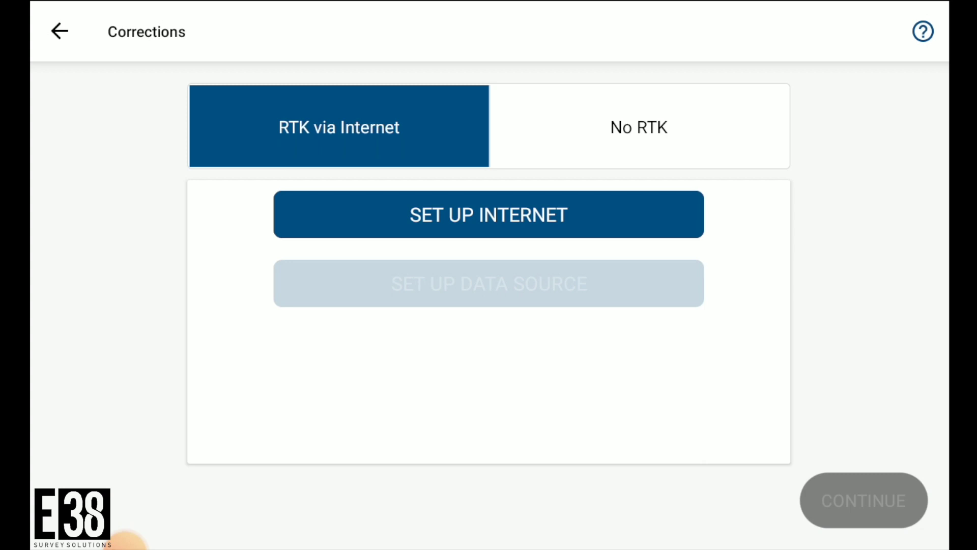
left_click(620, 211)
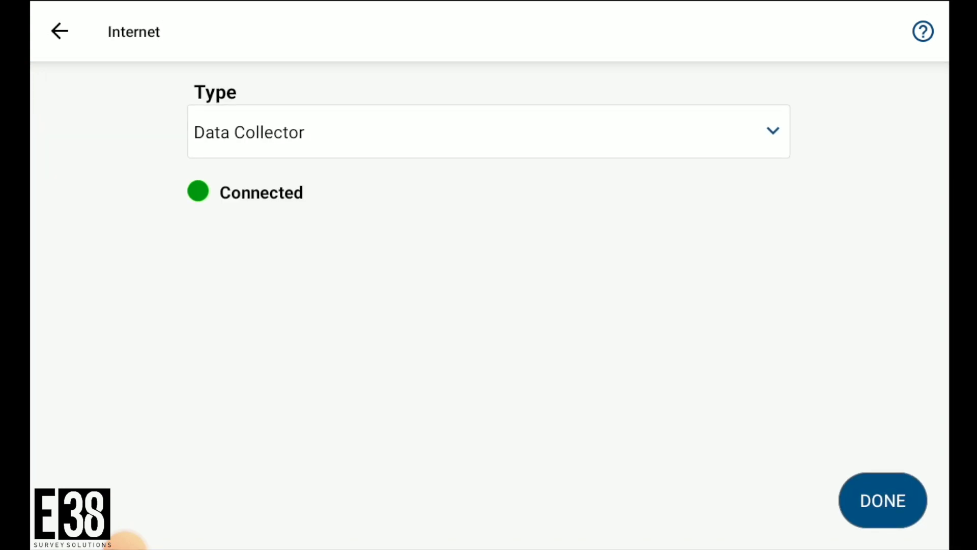
left_click(883, 500)
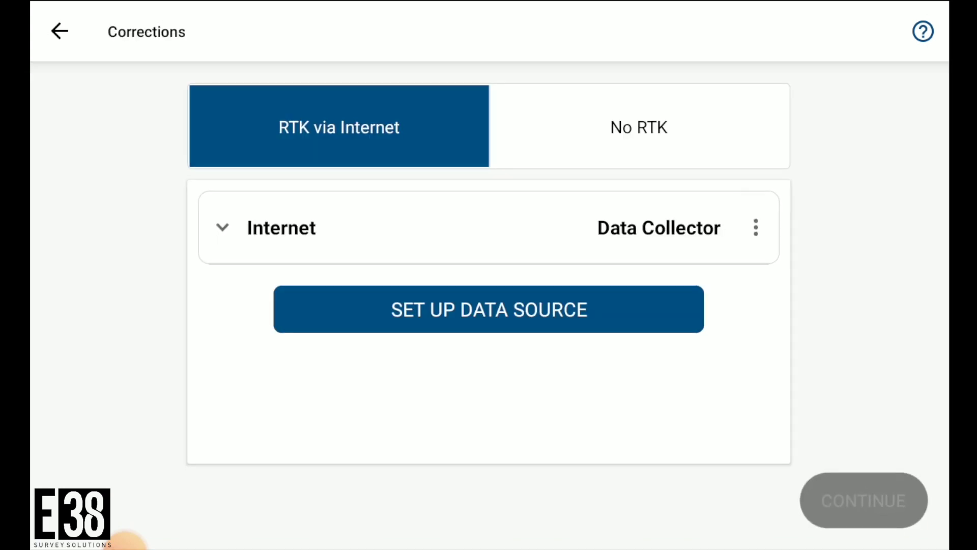
left_click(621, 310)
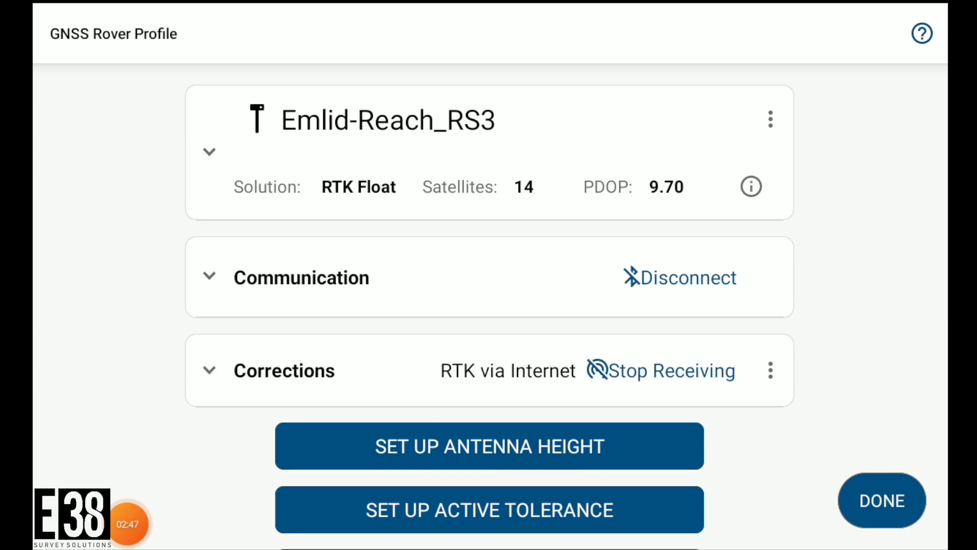
Enter 5.90551 as the measured antenna height, giving 5.906 US ft
left_click(489, 445)
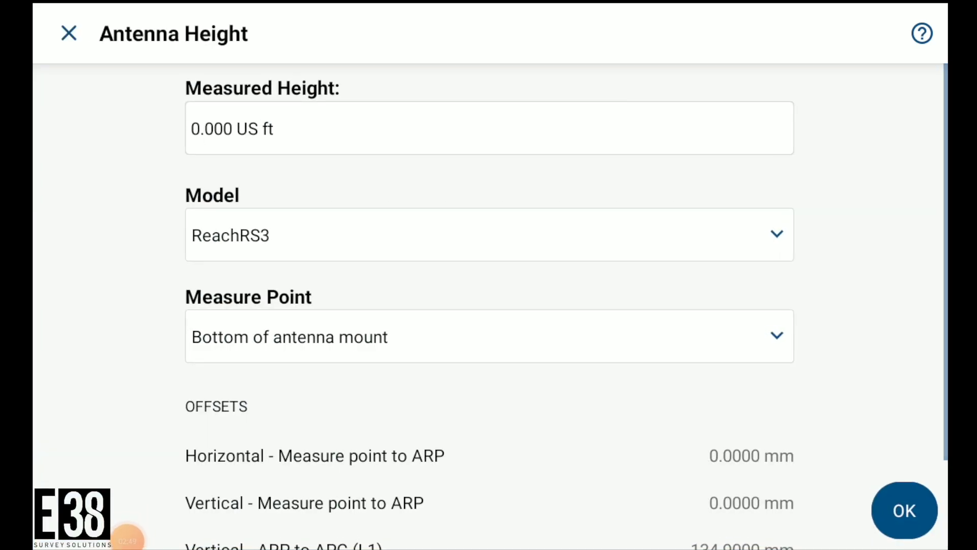
left_click(489, 128)
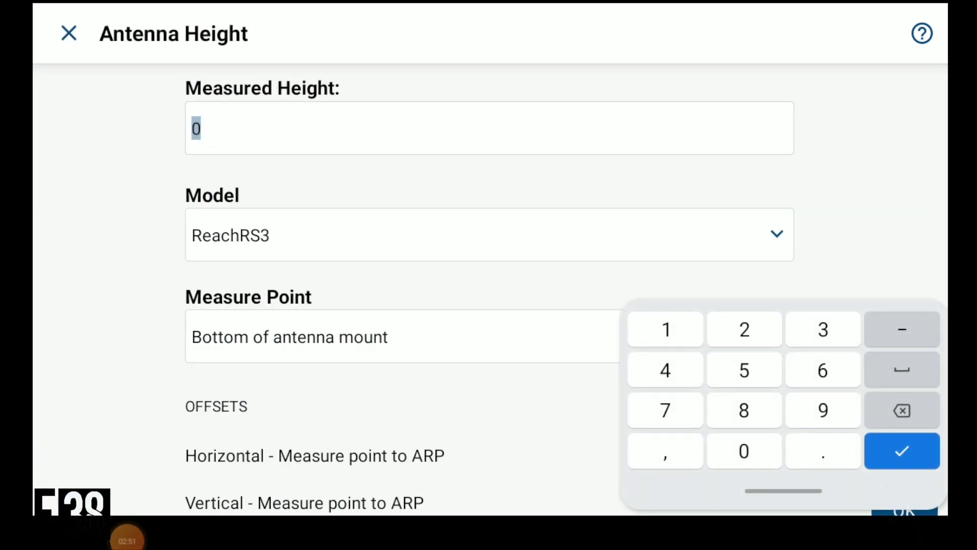
left_click(744, 370)
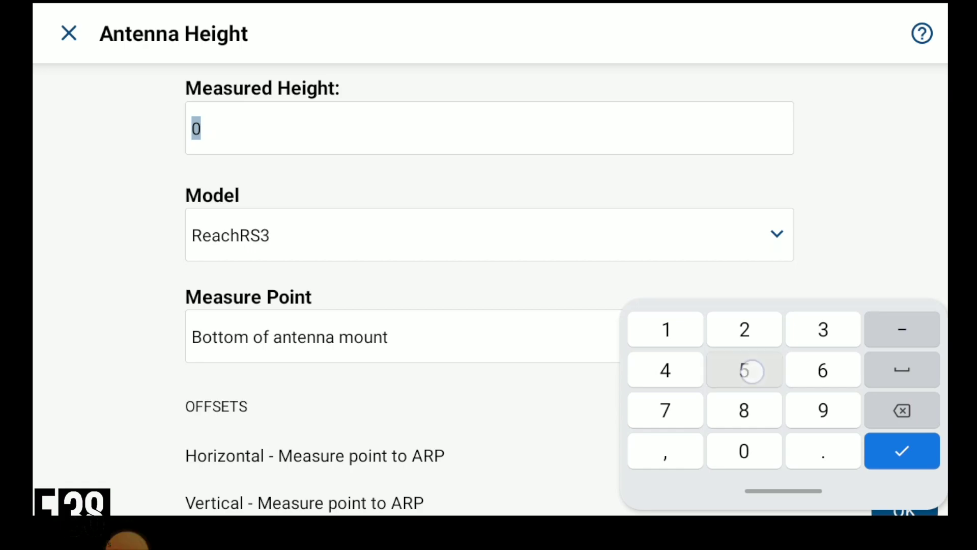
type("5")
left_click(822, 451)
type(".9")
left_click(822, 410)
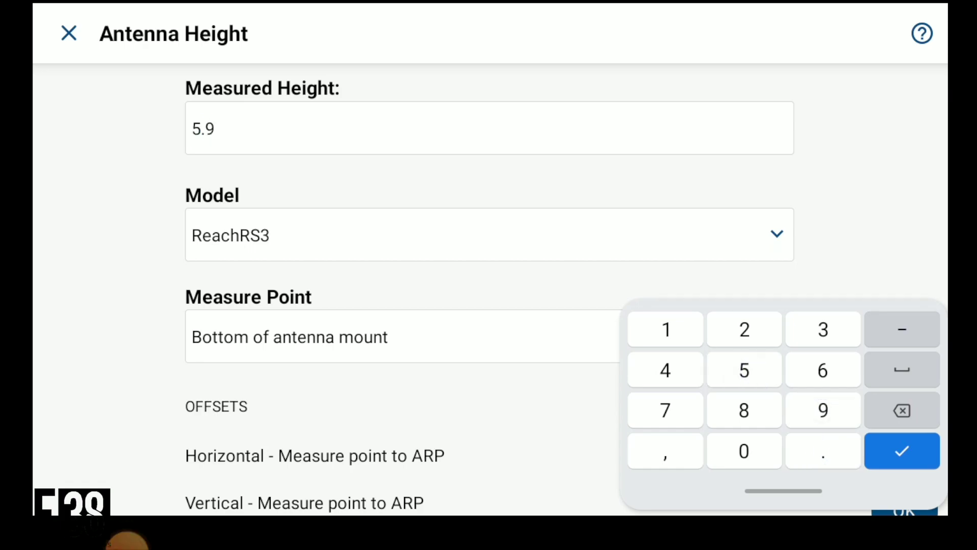
left_click(744, 450)
left_click(902, 370)
left_click(744, 450)
left_click(745, 370)
left_click(666, 329)
scroll(382, 305, "down", 3)
left_click(901, 451)
left_click(902, 510)
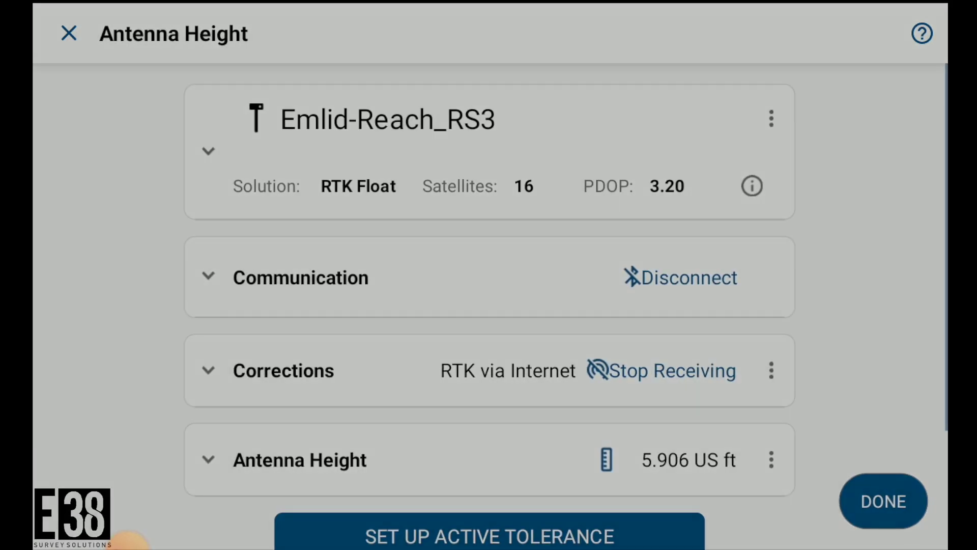
left_click_drag(535, 421, 534, 316)
left_click_drag(817, 412, 817, 360)
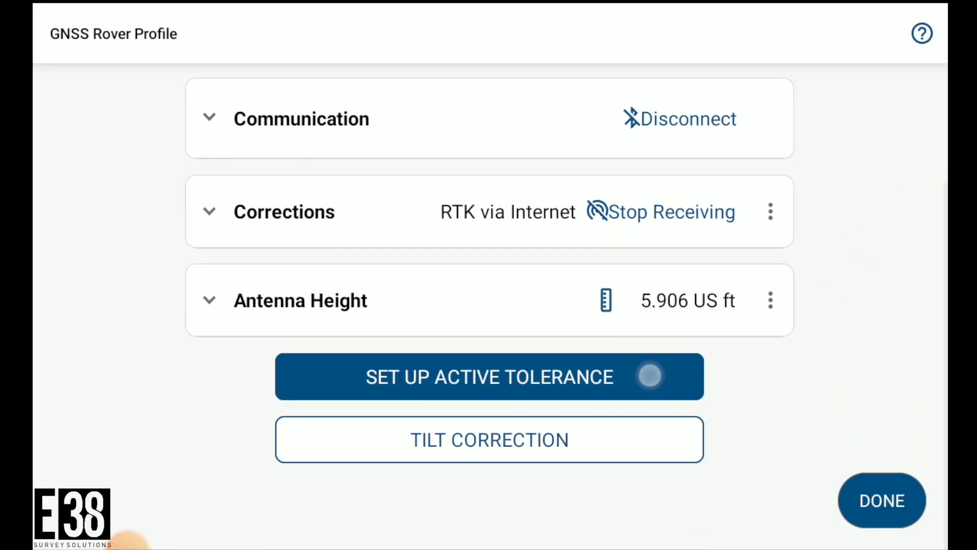
Pick RTK Fixed – Topo from the tolerance list, accept its settings and confirm it
left_click(649, 375)
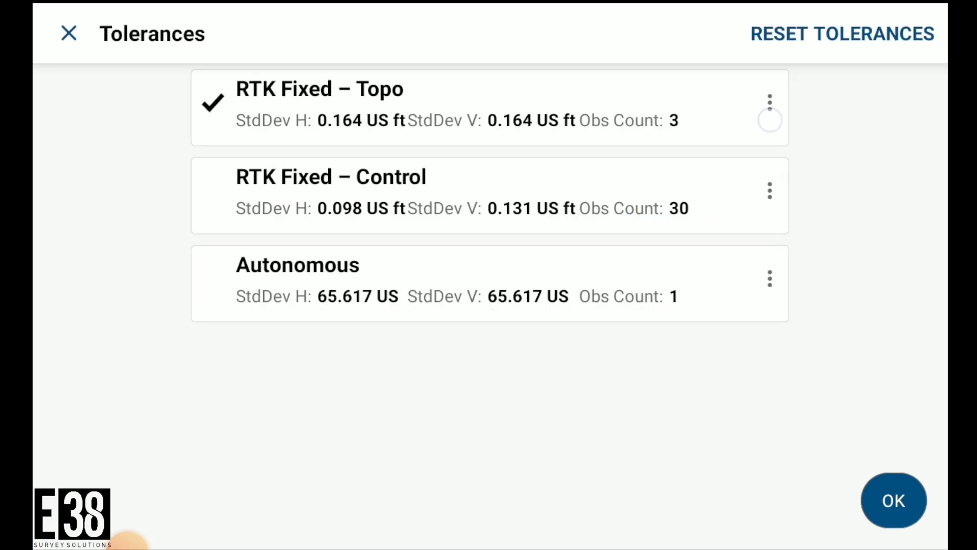
left_click(770, 119)
mouse_move(693, 418)
left_mouse_down()
mouse_move(730, 159)
mouse_move(731, 428)
left_mouse_up()
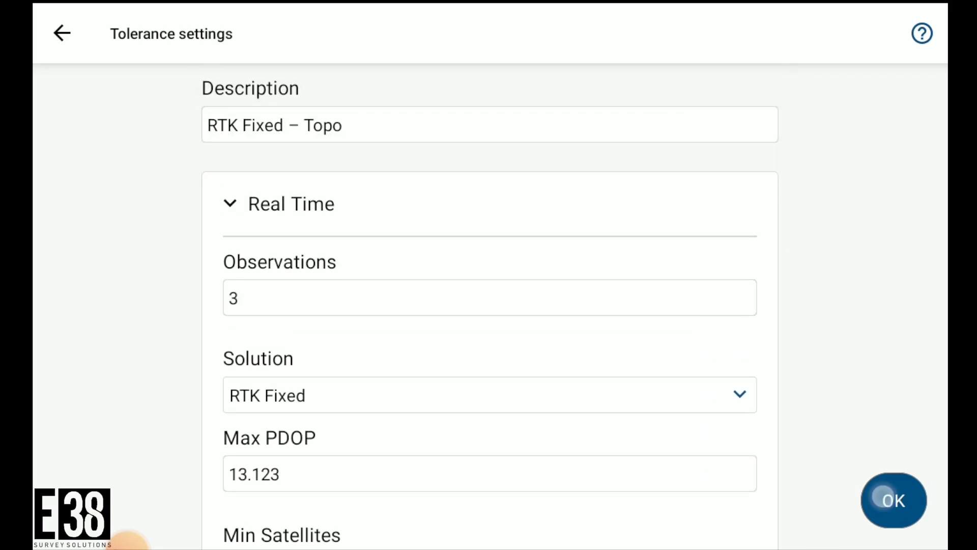
left_click(882, 496)
left_click(893, 500)
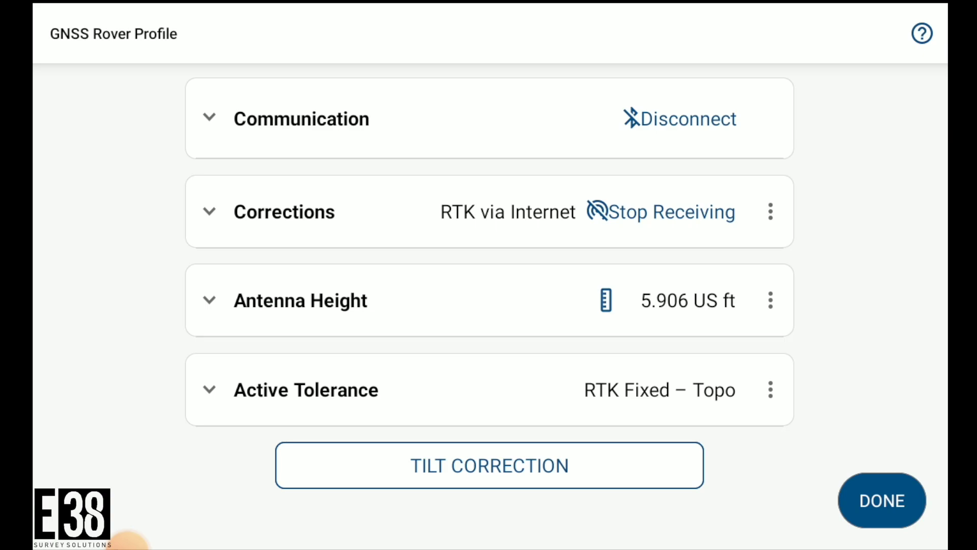
Enable tilt correction in the rover's tilt correction settings
left_click(589, 461)
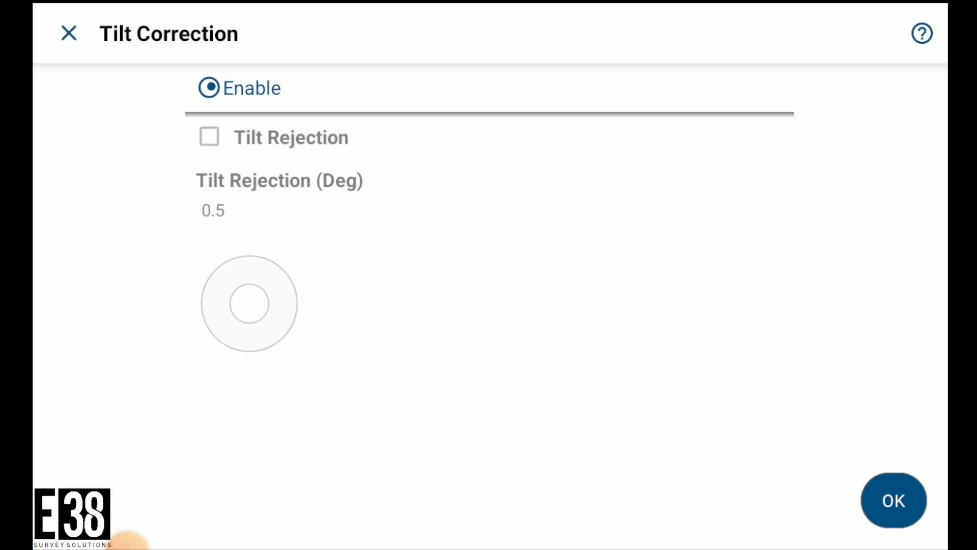
left_click(240, 87)
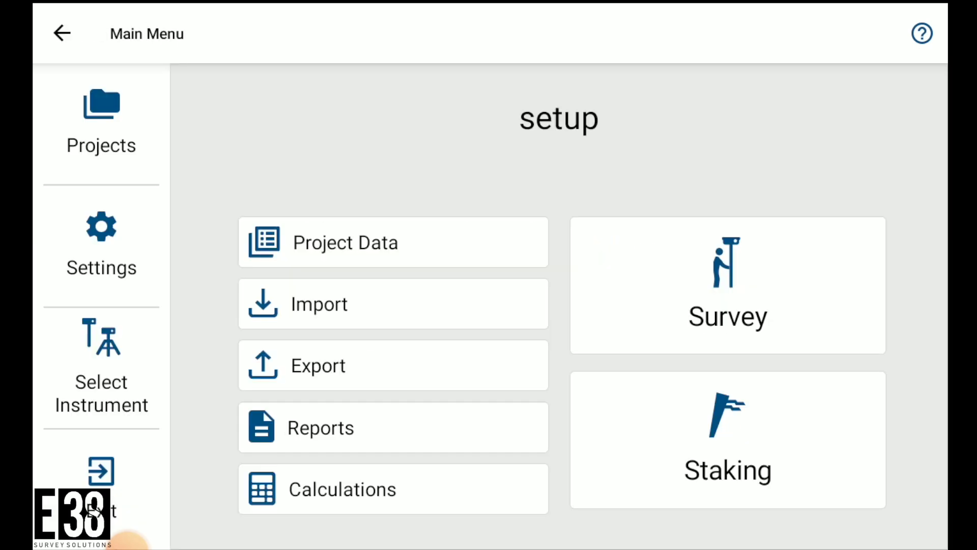
Show the survey map at the current position on satellite imagery and start measuring a point
left_click(727, 285)
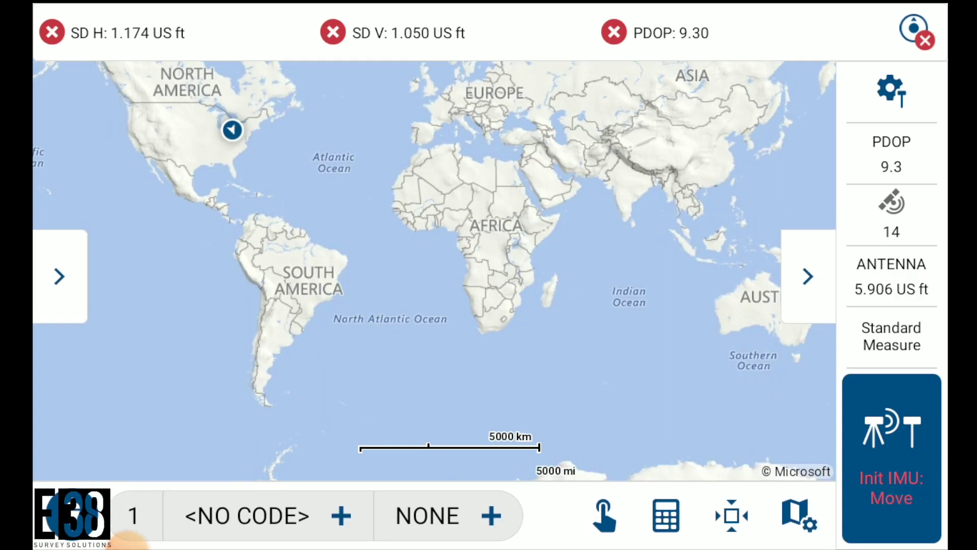
left_click(732, 515)
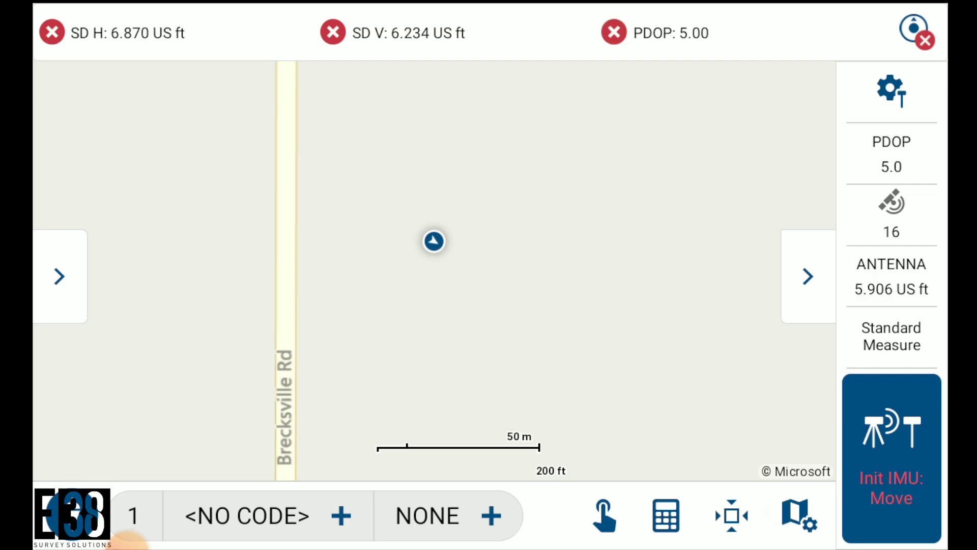
left_click(799, 516)
left_click(663, 500)
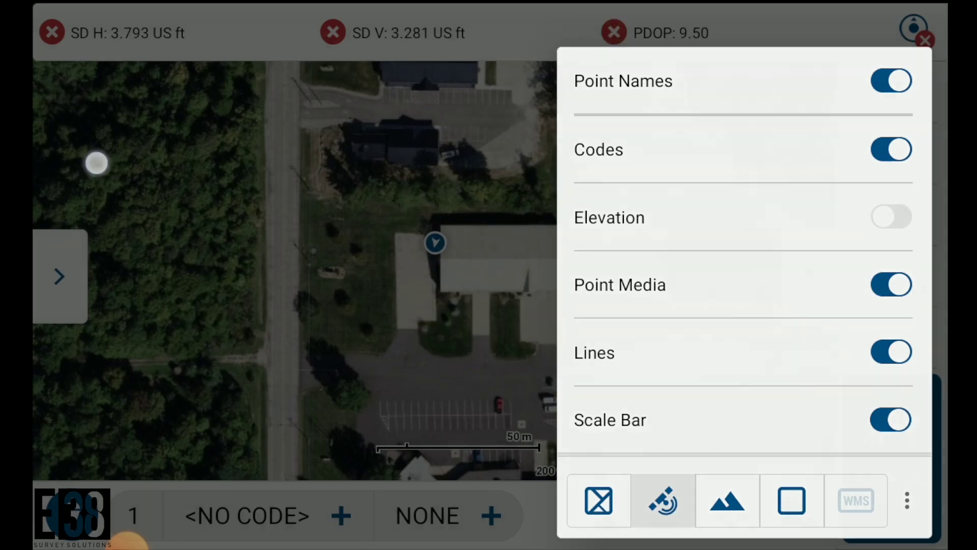
left_click(96, 161)
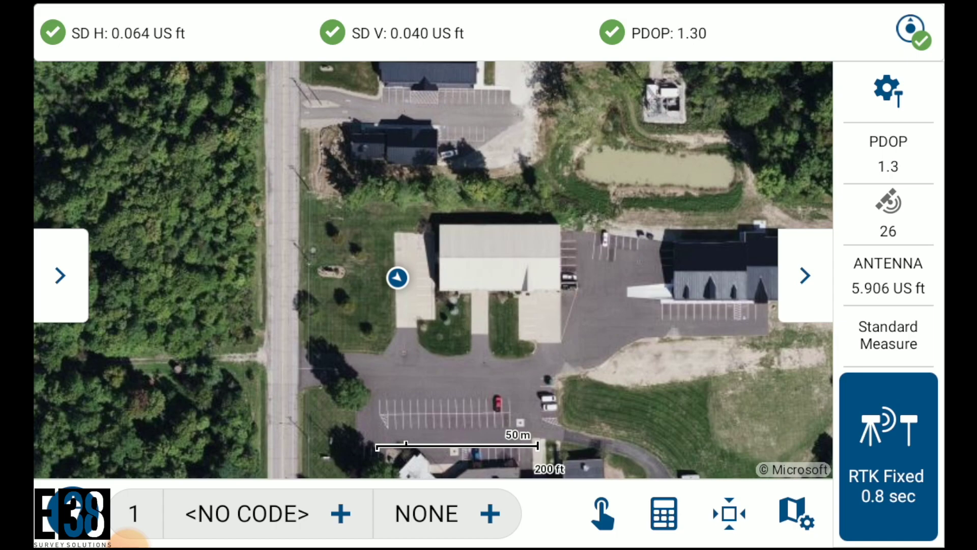
left_click(888, 455)
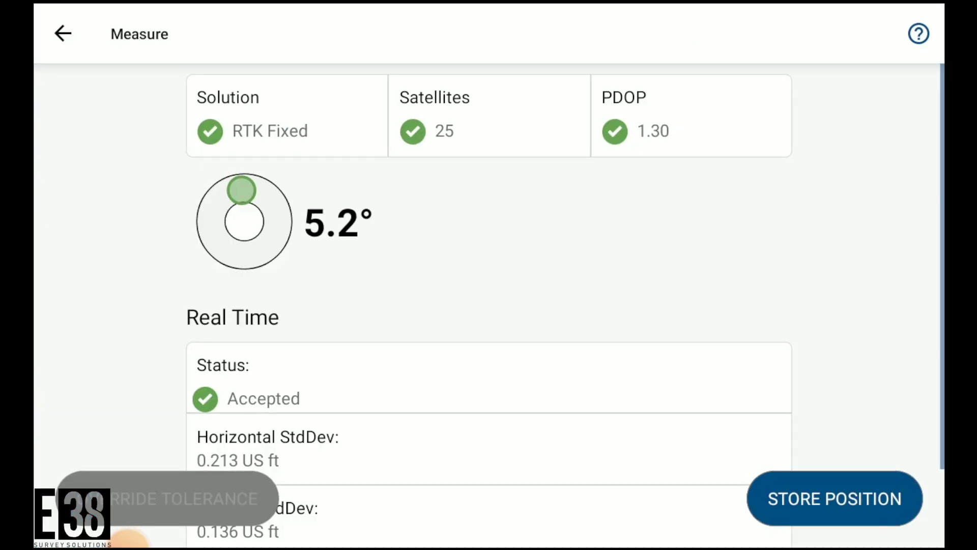